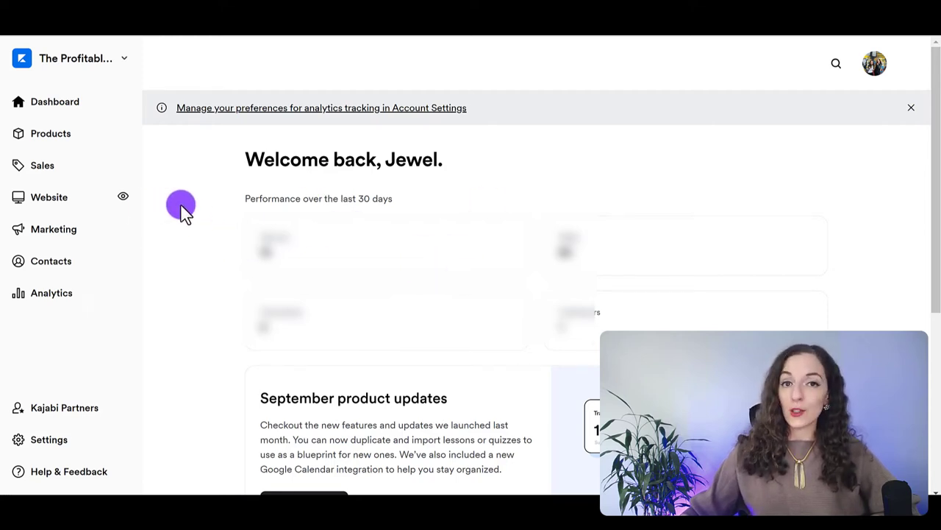
# - Go through Products > Courses to Manage Comments, showing the empty Unread comments view
pyautogui.click(56, 144)
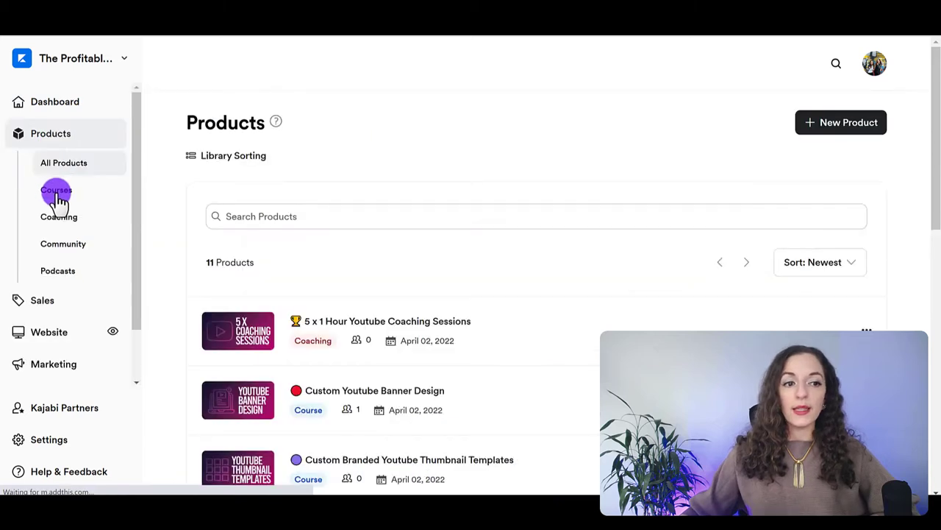
pyautogui.click(57, 191)
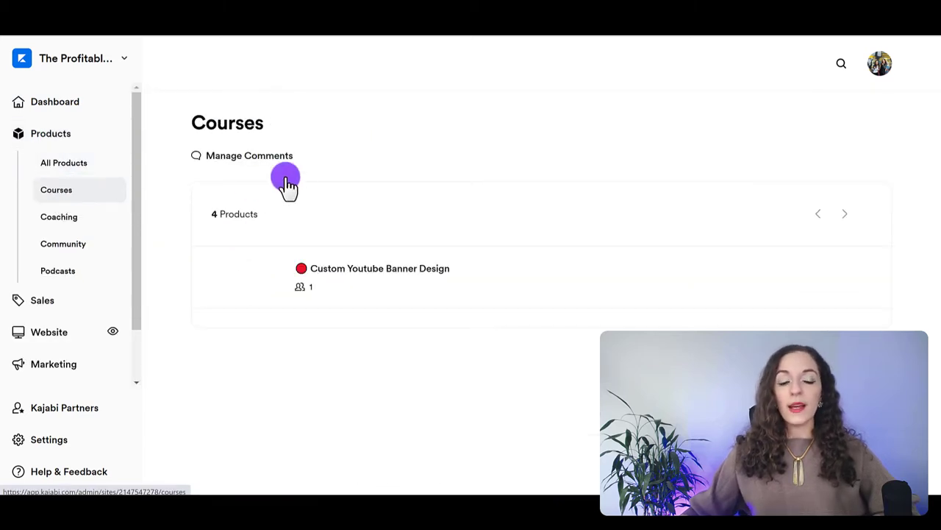
pyautogui.click(229, 160)
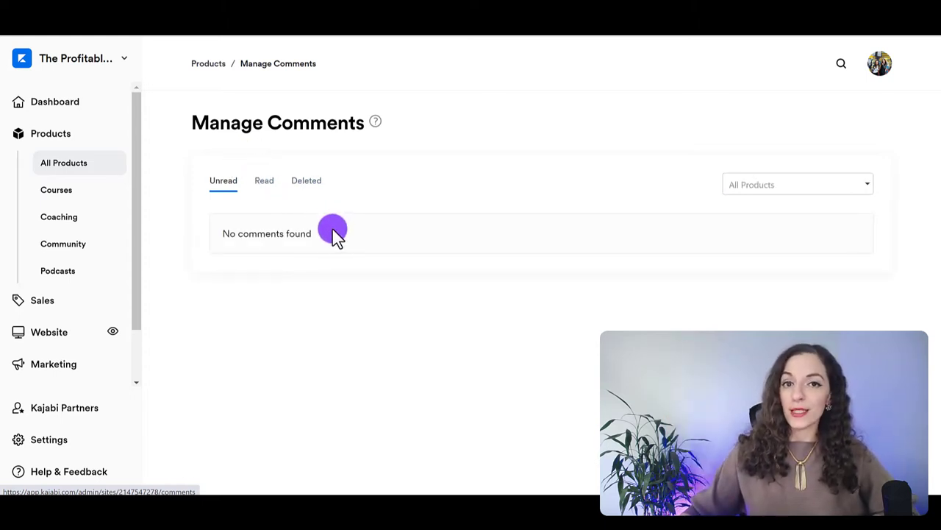
pyautogui.click(224, 182)
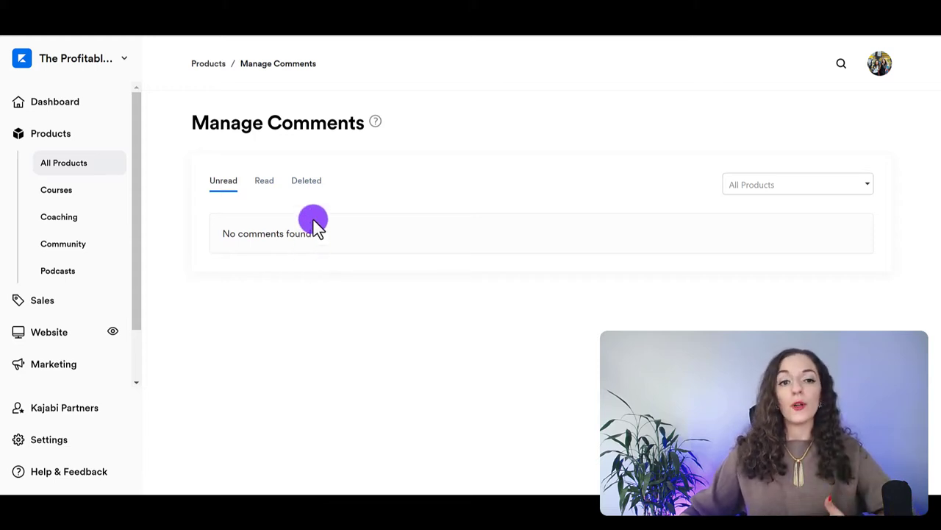
# - Switch to the Read tab and scroll through the 27 read comments
pyautogui.click(263, 184)
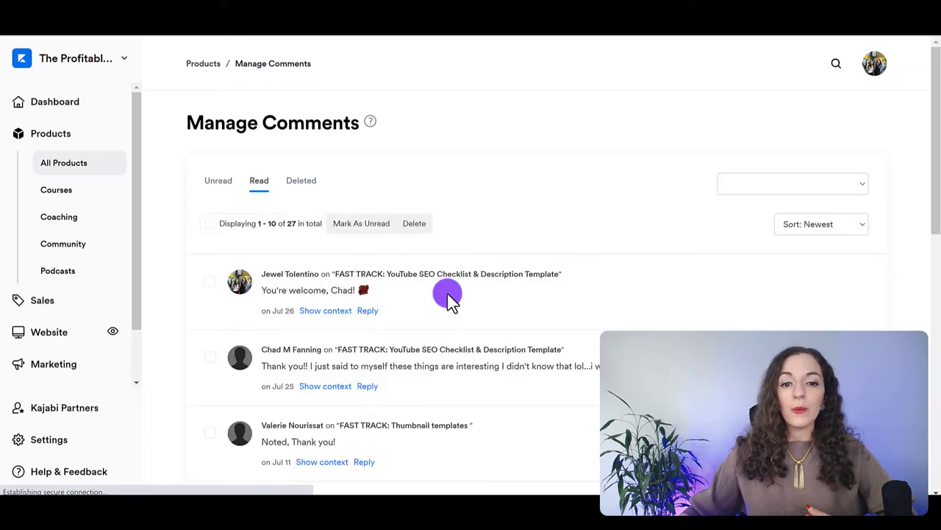
pyautogui.scroll(-1, 447, 293)
pyautogui.scroll(-1, 447, 297)
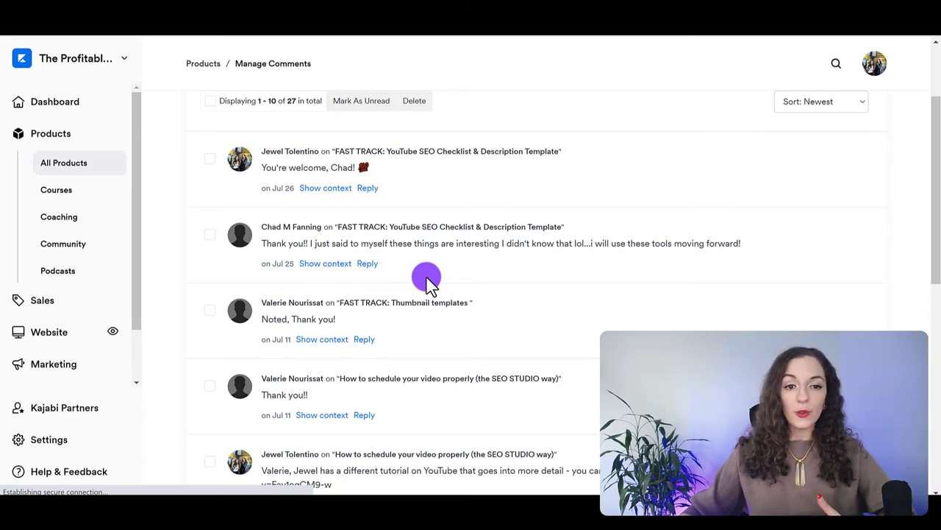
pyautogui.scroll(1, 420, 272)
pyautogui.scroll(1, 420, 272)
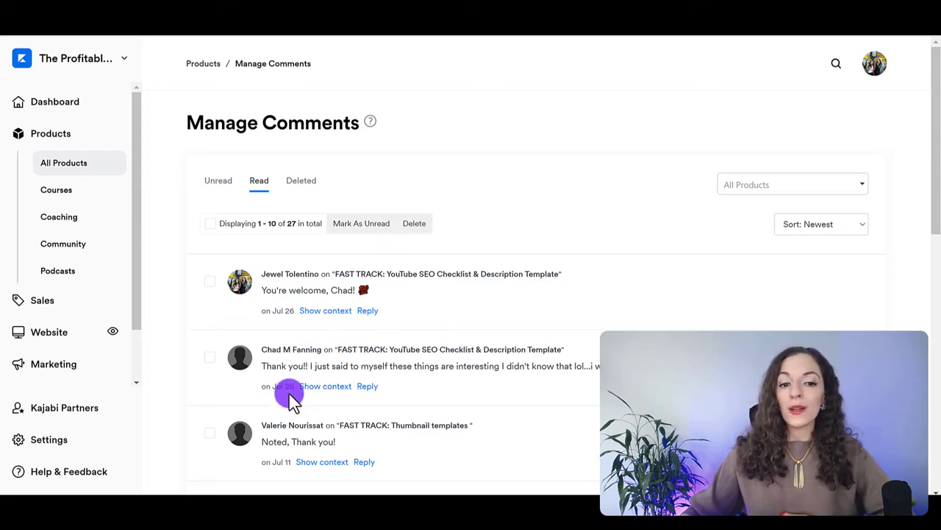
pyautogui.rightClick(326, 387)
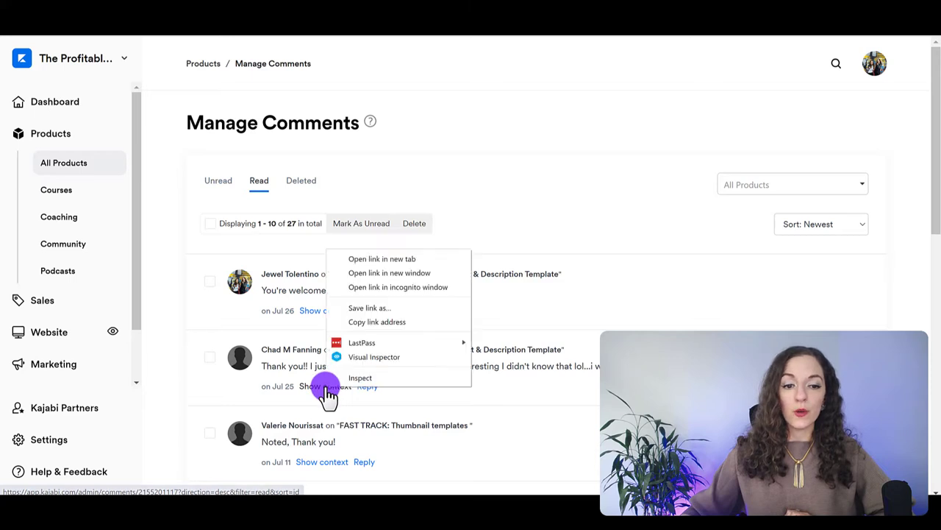
pyautogui.click(361, 258)
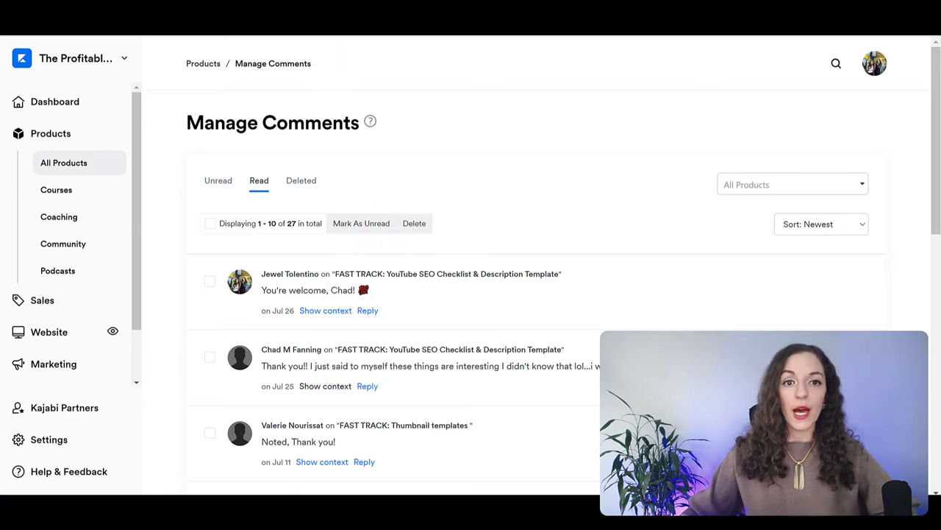
pyautogui.click(331, 29)
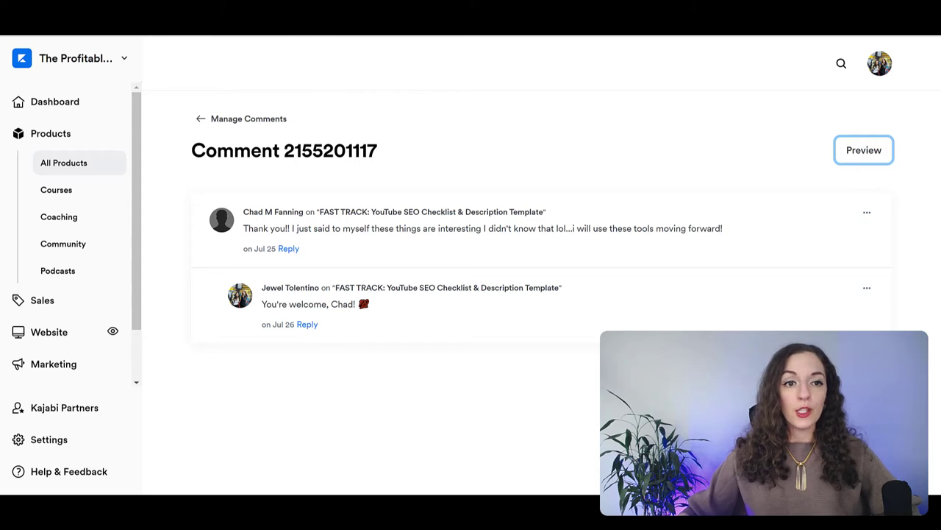
pyautogui.hotkey('alt', 'Left')
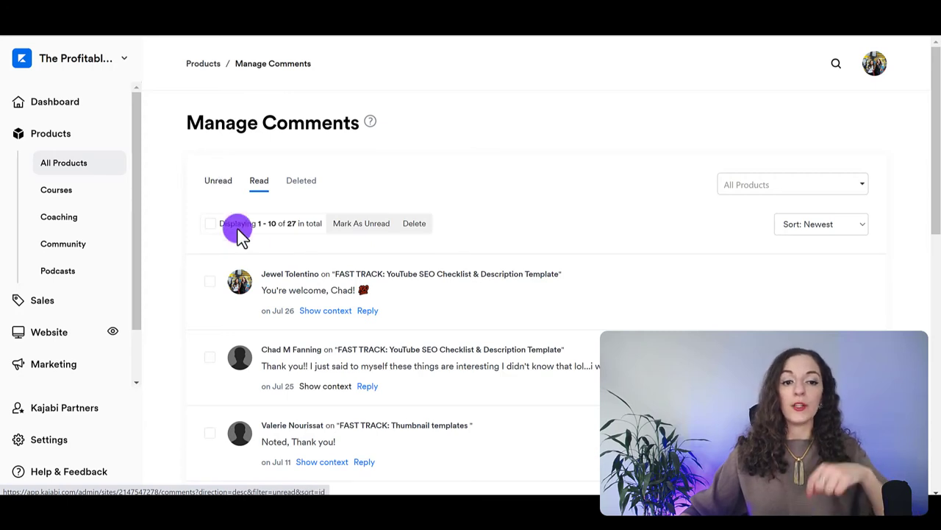
pyautogui.click(368, 311)
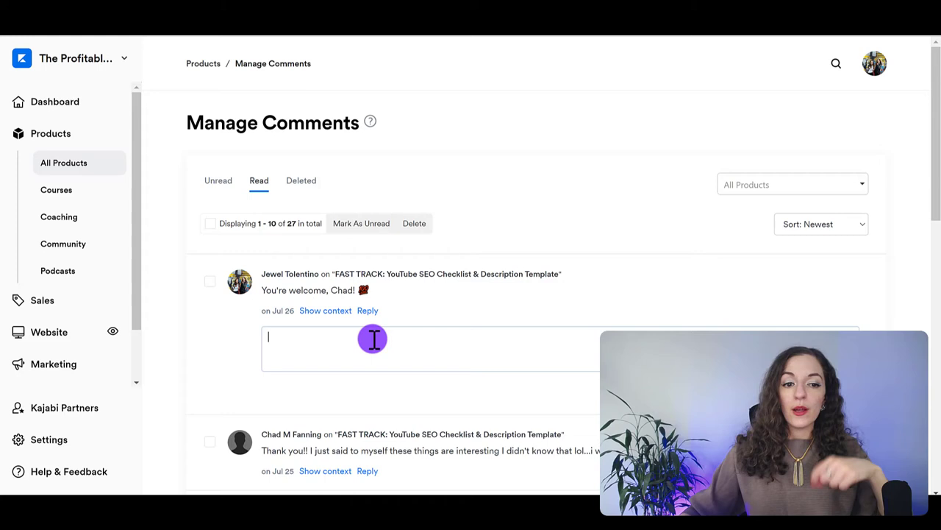
pyautogui.click(401, 337)
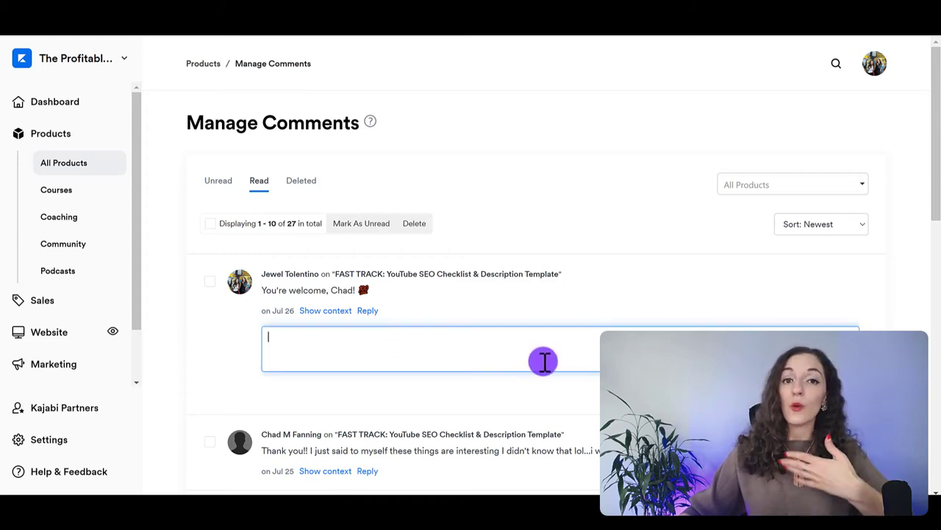
pyautogui.press('Escape')
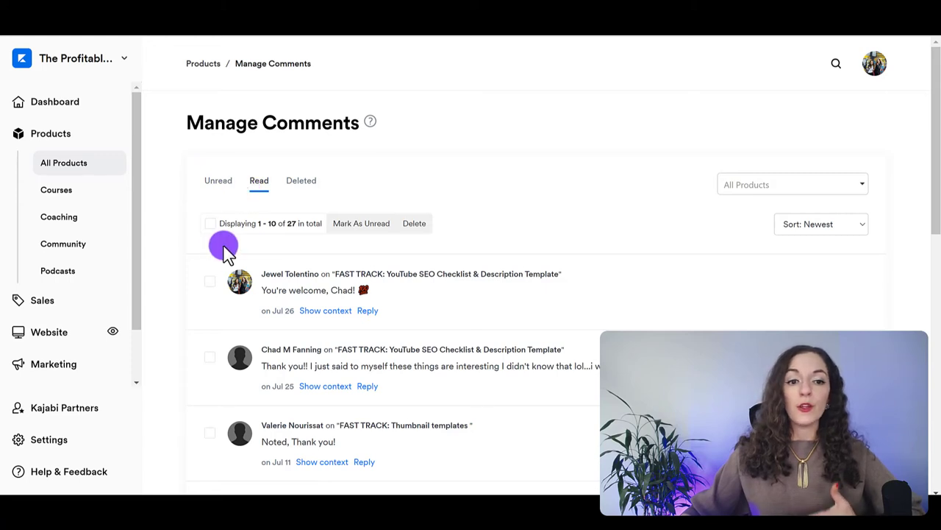
# - Tick the checkboxes beside the first three read comments in the list
pyautogui.click(210, 283)
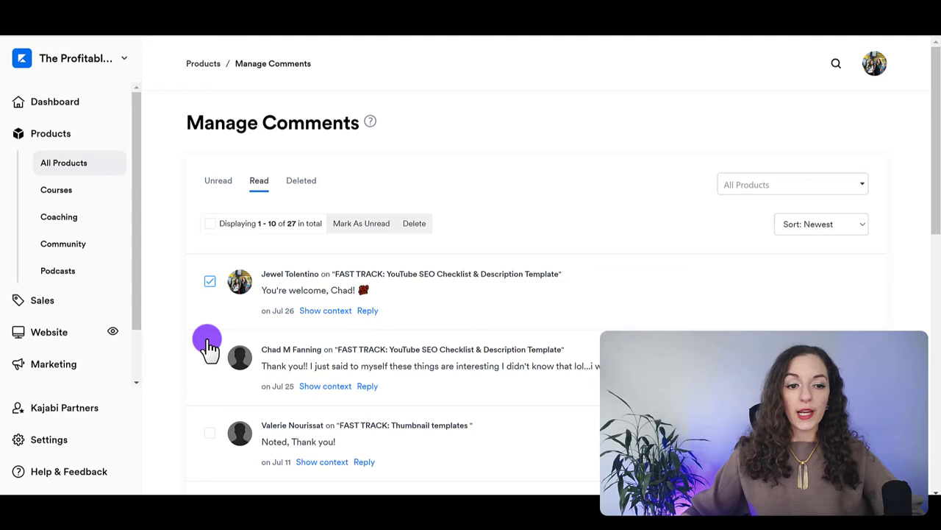
pyautogui.click(210, 358)
pyautogui.click(210, 434)
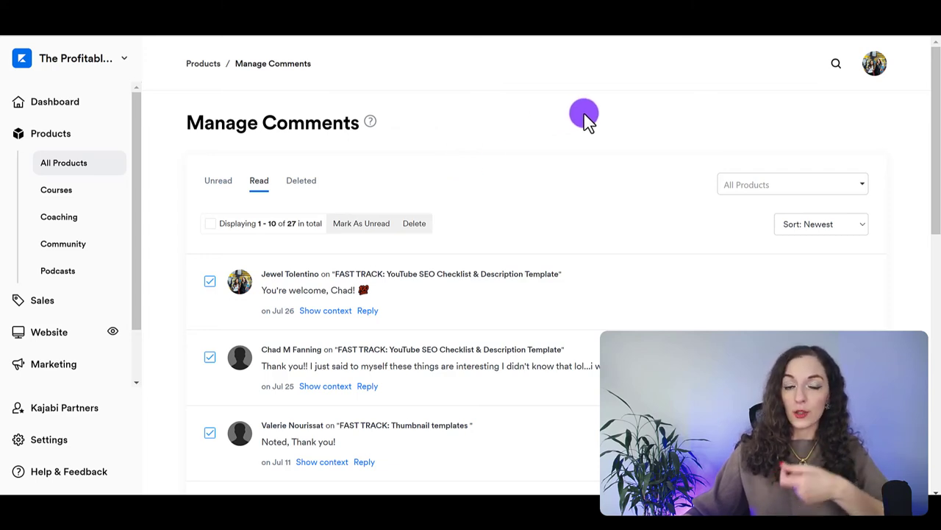
# - Choose The Profitable Channel from the All Products filter to narrow the comments
pyautogui.click(759, 183)
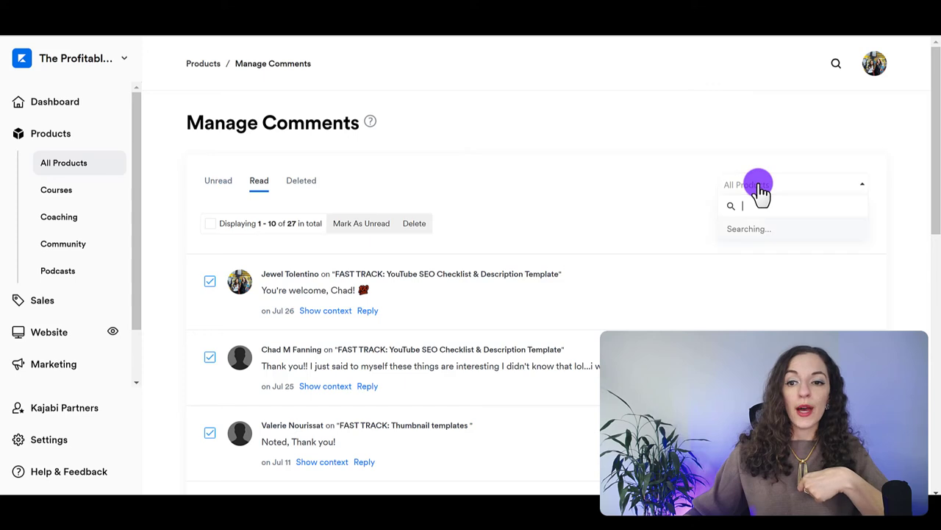
pyautogui.scroll(-2, 800, 267)
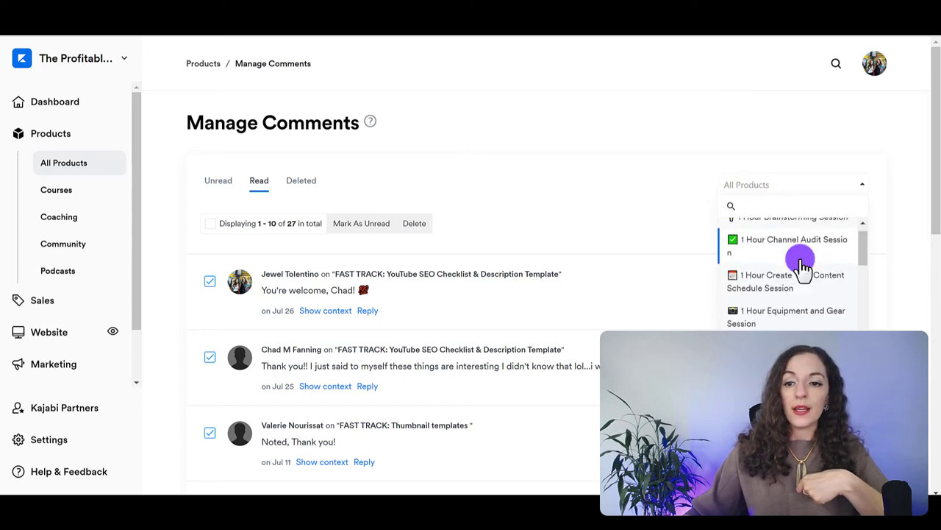
pyautogui.scroll(-3, 800, 266)
pyautogui.scroll(-5, 799, 262)
pyautogui.scroll(2, 785, 118)
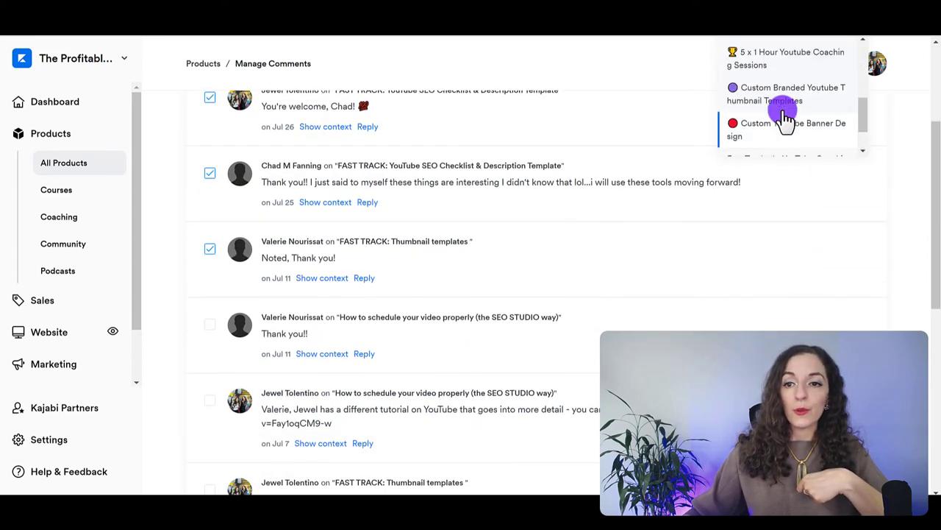
pyautogui.scroll(-2, 784, 115)
pyautogui.click(785, 148)
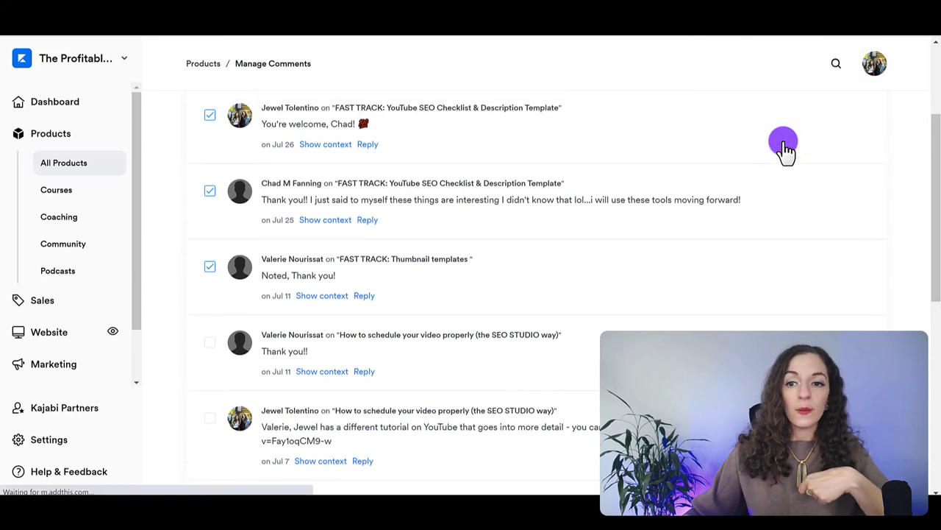
pyautogui.scroll(5, 736, 177)
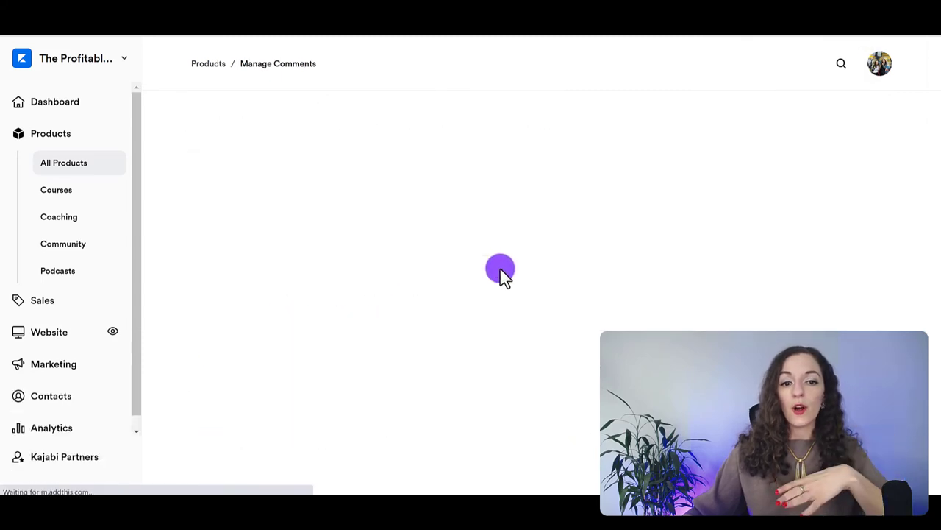